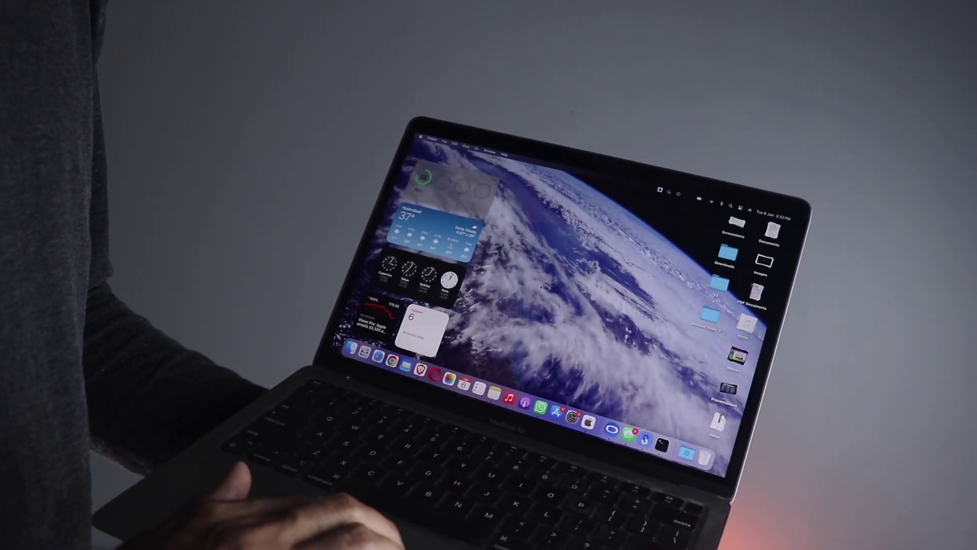
key(ctrl+Right)
key(ctrl+Left)
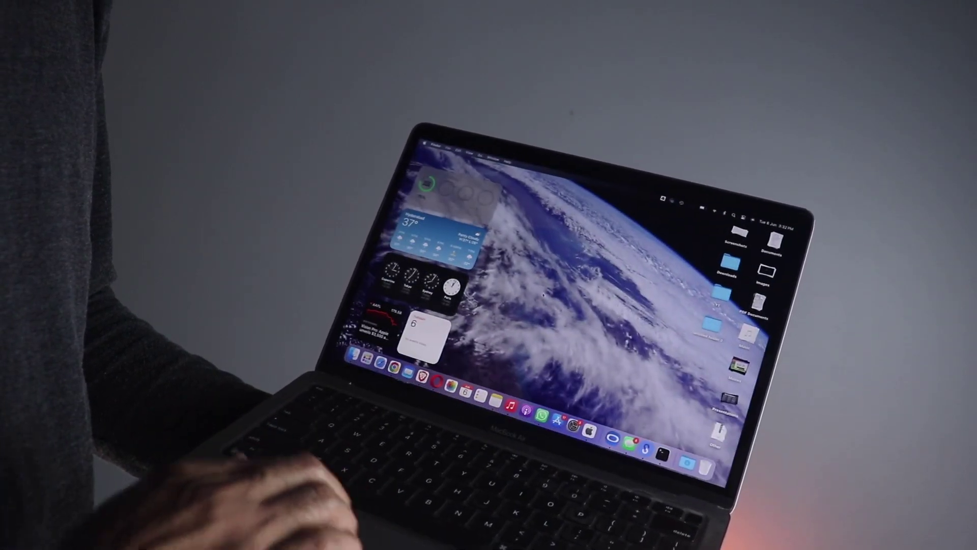
key(ctrl+Right)
key(ctrl+Left)
key(ctrl+Up)
key(ctrl+Right)
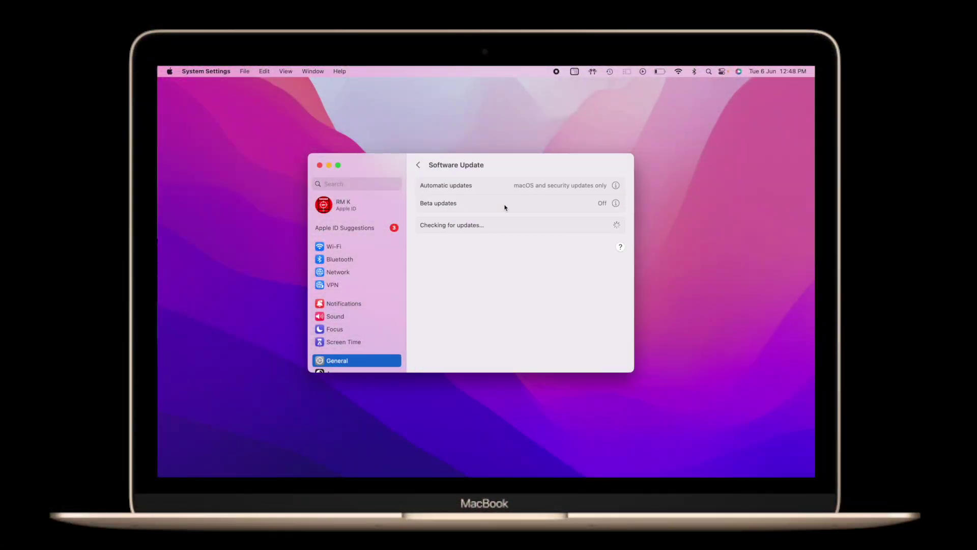
Turn on beta updates for this Mac, choosing macOS Sonoma Developer Beta, and confirm the choice
click(615, 203)
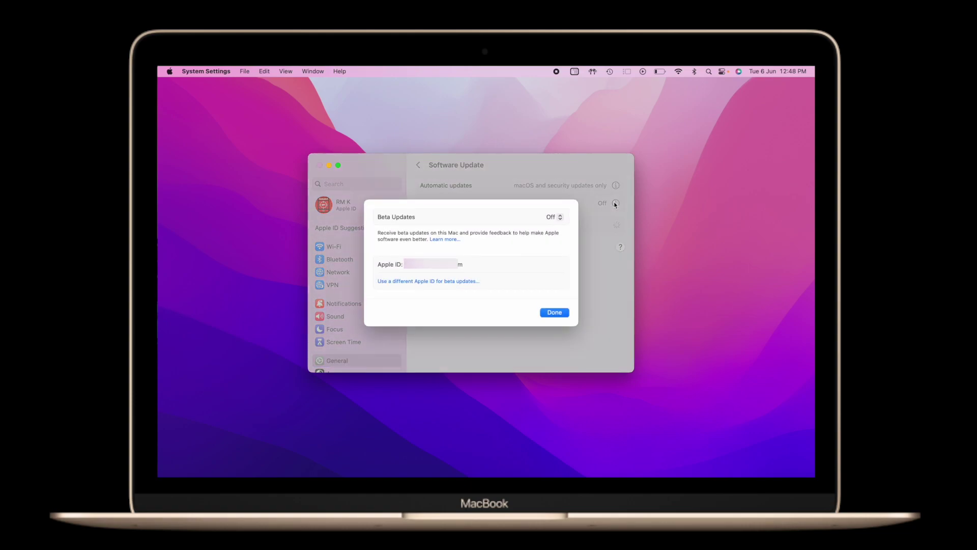
click(555, 217)
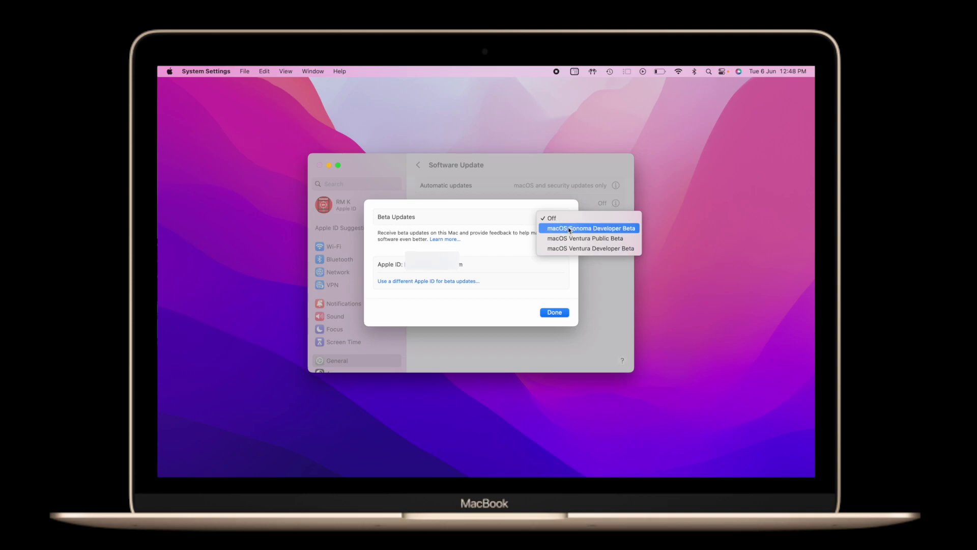
click(569, 229)
click(555, 314)
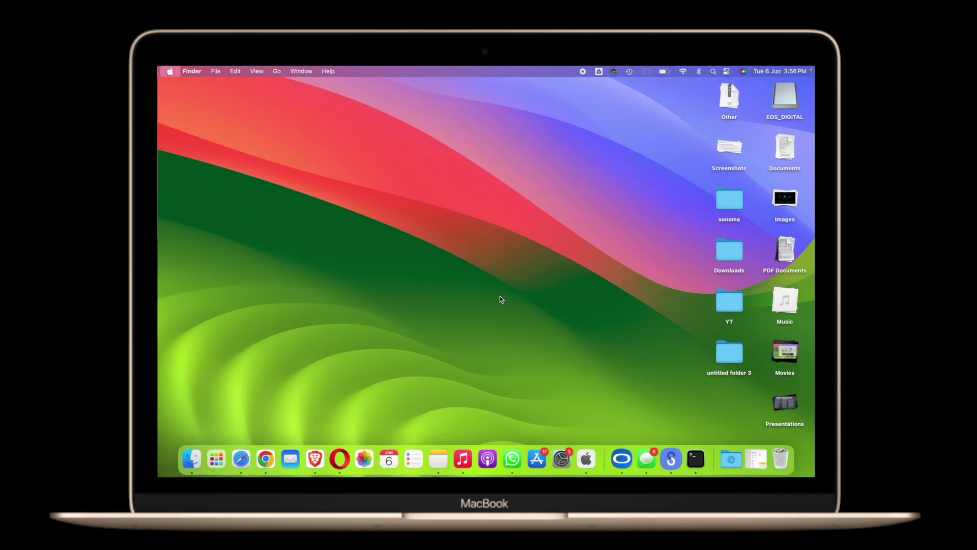
Set the desktop wallpaper to Nile Delta from the Earth collection and preview it on the lock screen
key(ctrl+super+q)
right_click(439, 202)
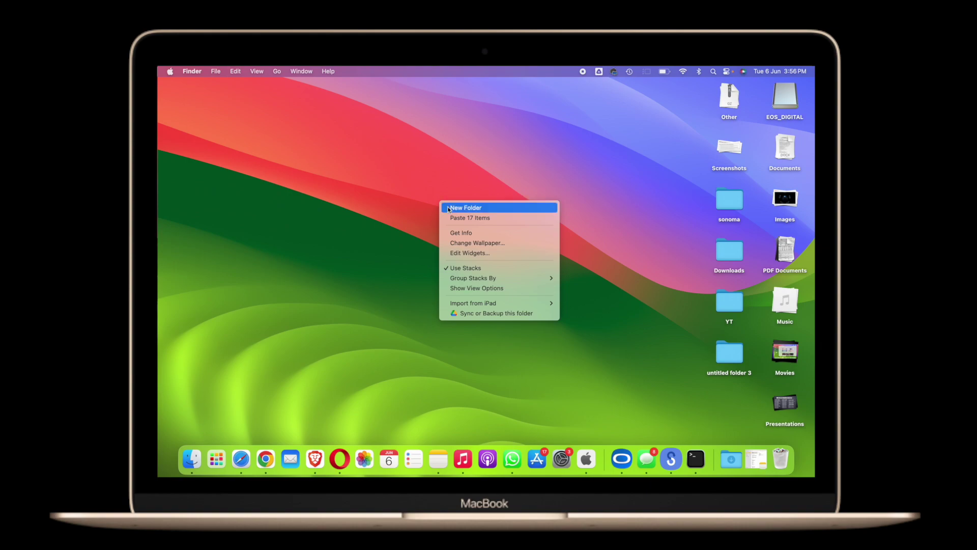
click(476, 243)
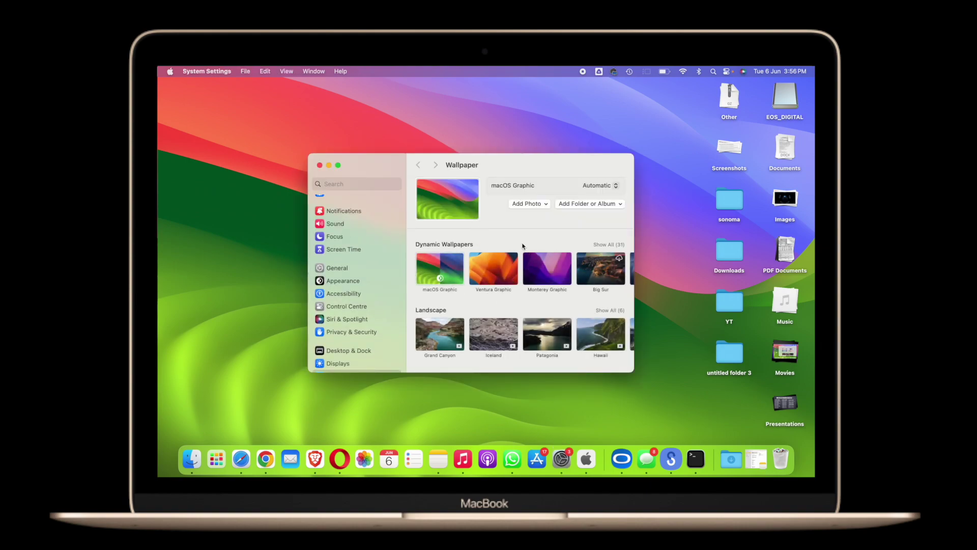
scroll(519, 284, down, 6)
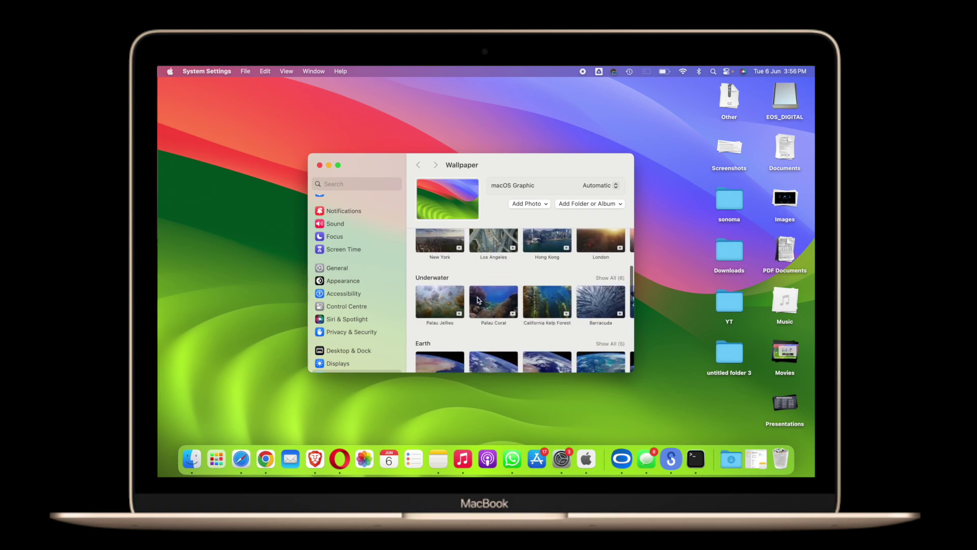
scroll(533, 325, down, 3)
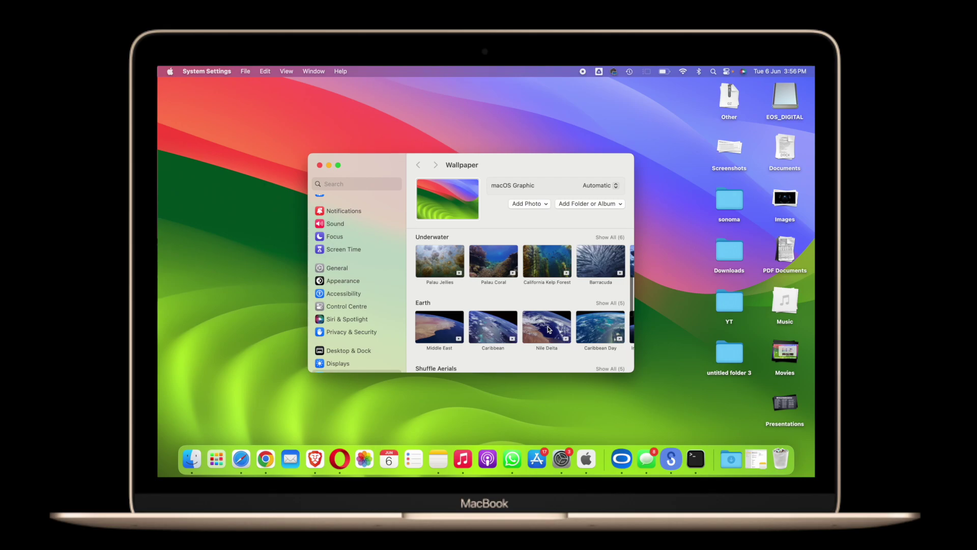
scroll(535, 329, right, 2)
click(519, 331)
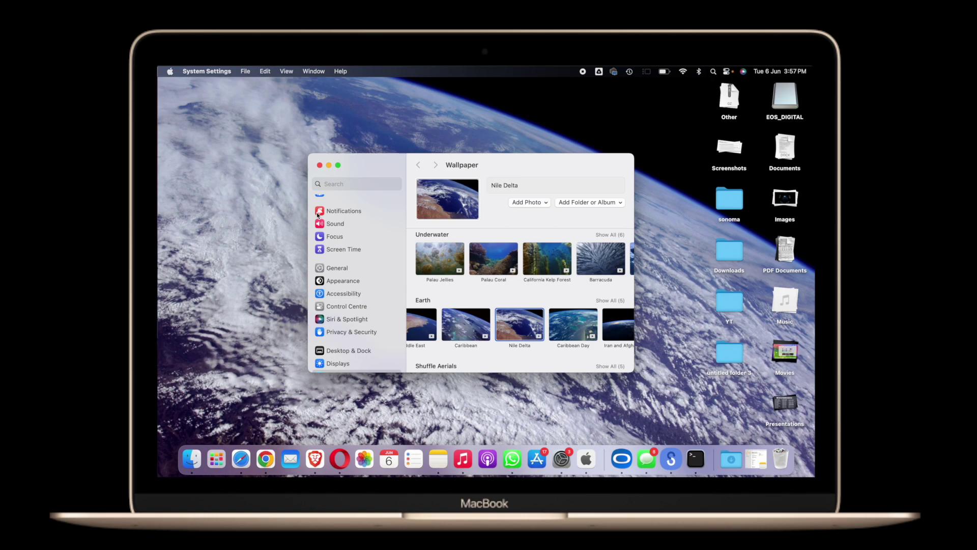
key(ctrl+super+q)
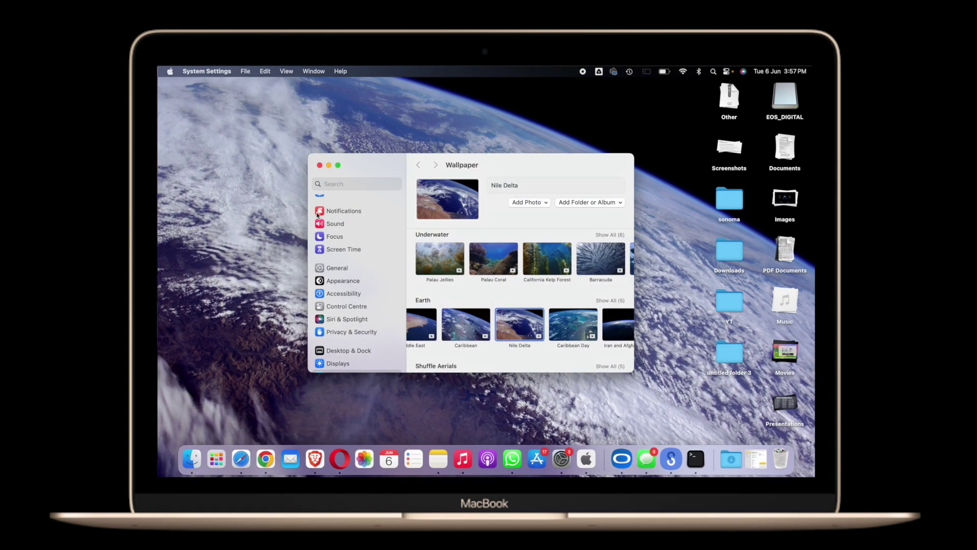
Change the wallpaper to Grand Canyon from the Landscape collection and preview it on the lock screen
scroll(441, 294, down, 10)
click(441, 294)
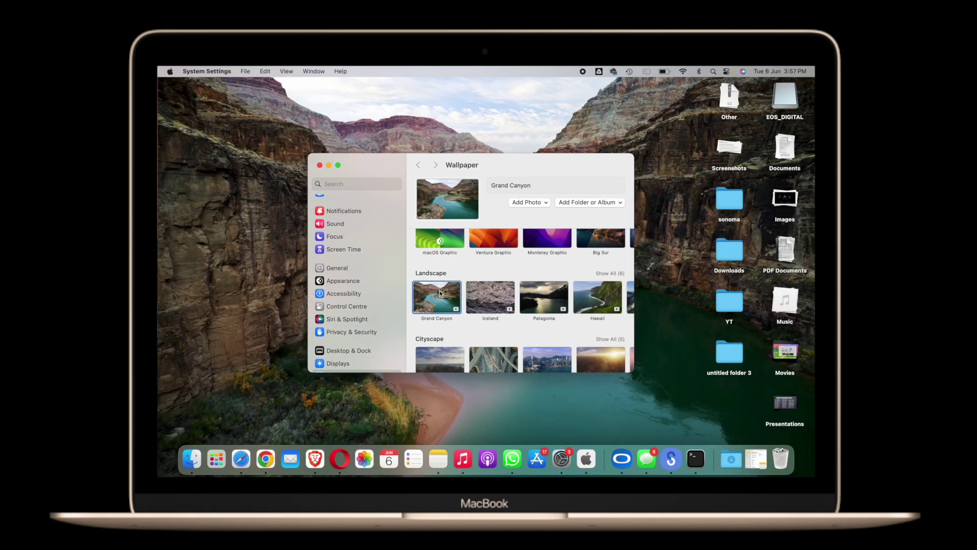
key(ctrl+super+q)
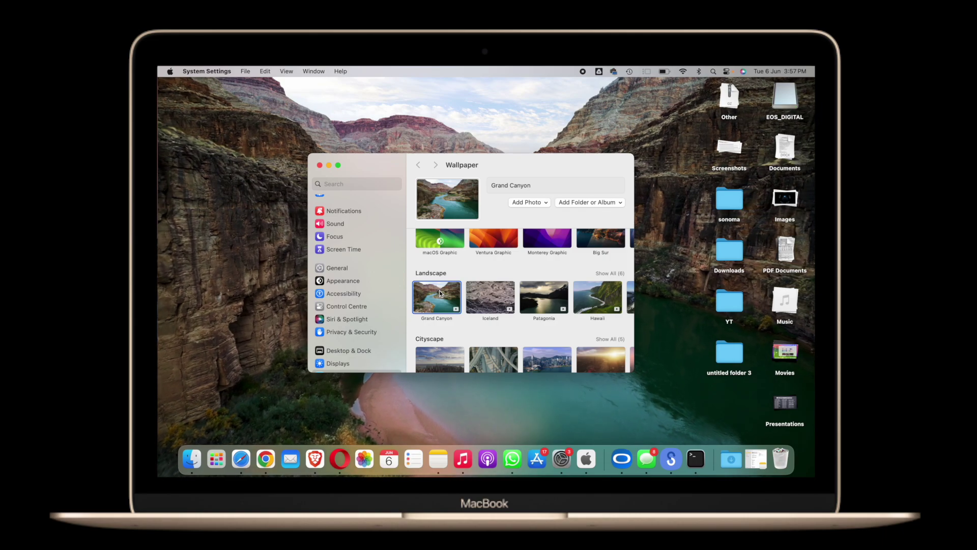
Change the wallpaper to New York from the Cityscape collection and preview it on the lock screen
scroll(441, 294, down, 5)
click(439, 287)
scroll(468, 357, down, 3)
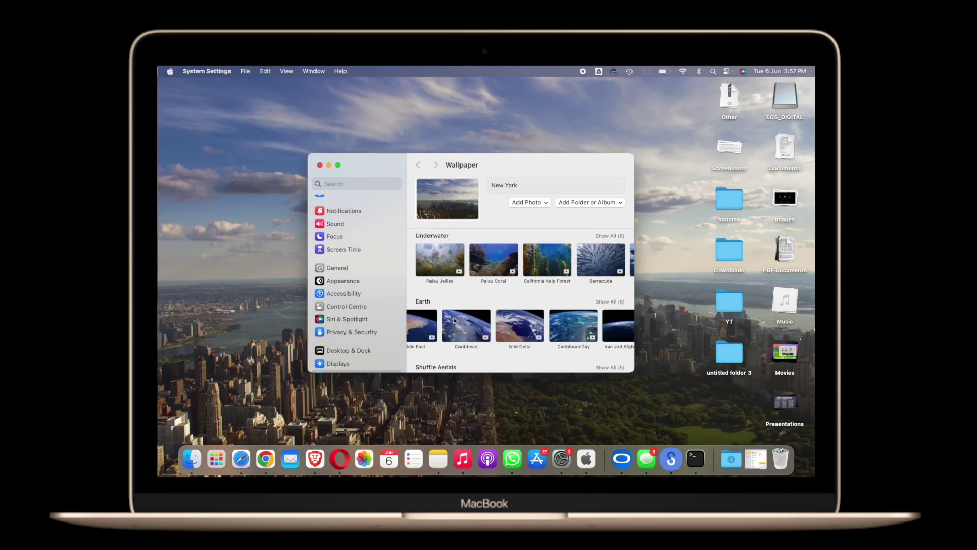
key(ctrl+super+q)
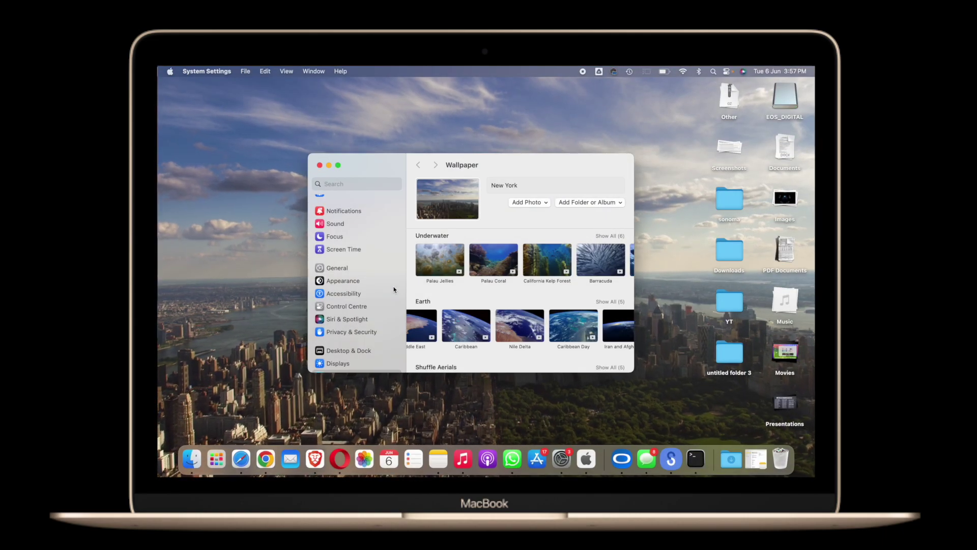
key(ctrl+super+q)
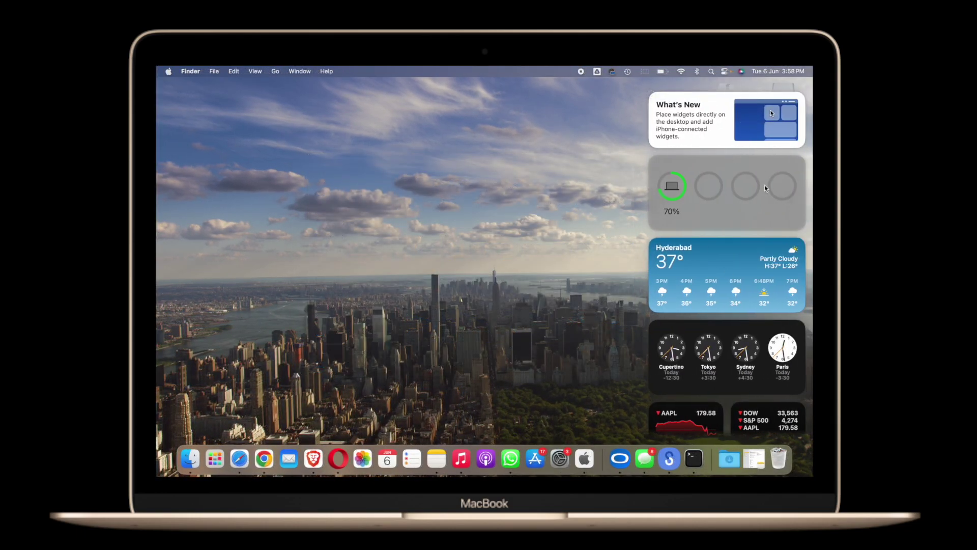
Move the battery, weather, world clock and AAPL stock widgets from Notification Centre onto the desktop, stacked in a column
drag(745, 197, 284, 154)
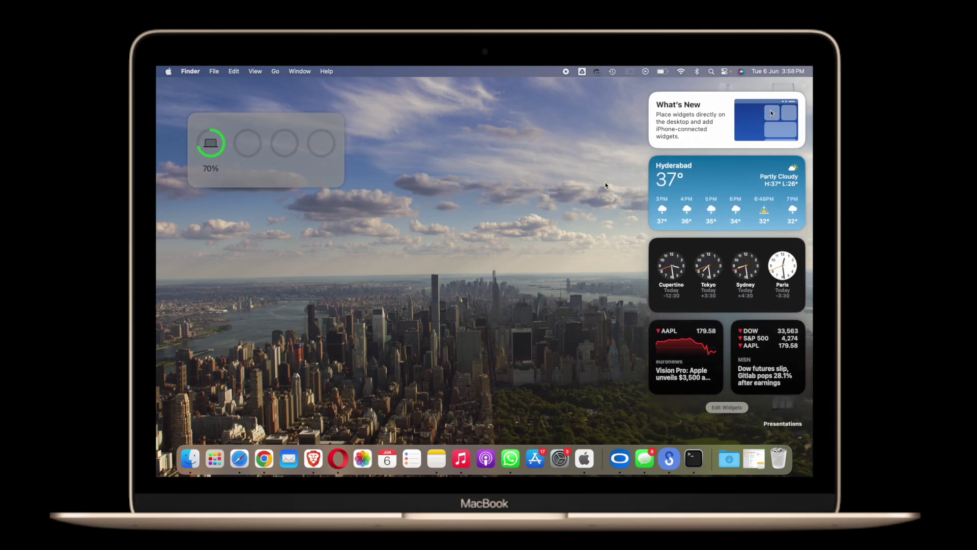
drag(727, 193, 266, 314)
drag(686, 193, 225, 396)
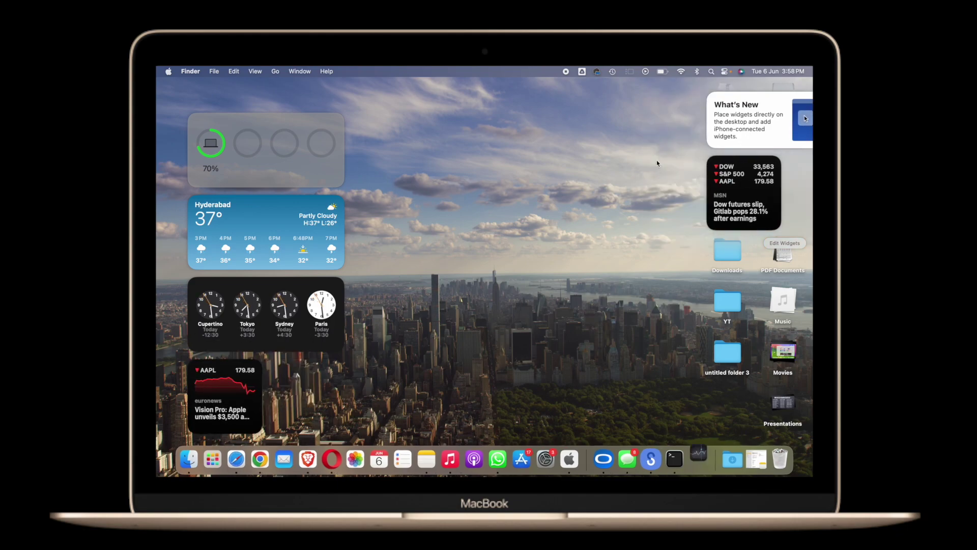
Add a small Calendar widget from the widget gallery to the desktop, beside the AAPL stock widget
click(727, 243)
scroll(345, 371, down, 10)
click(345, 372)
click(611, 461)
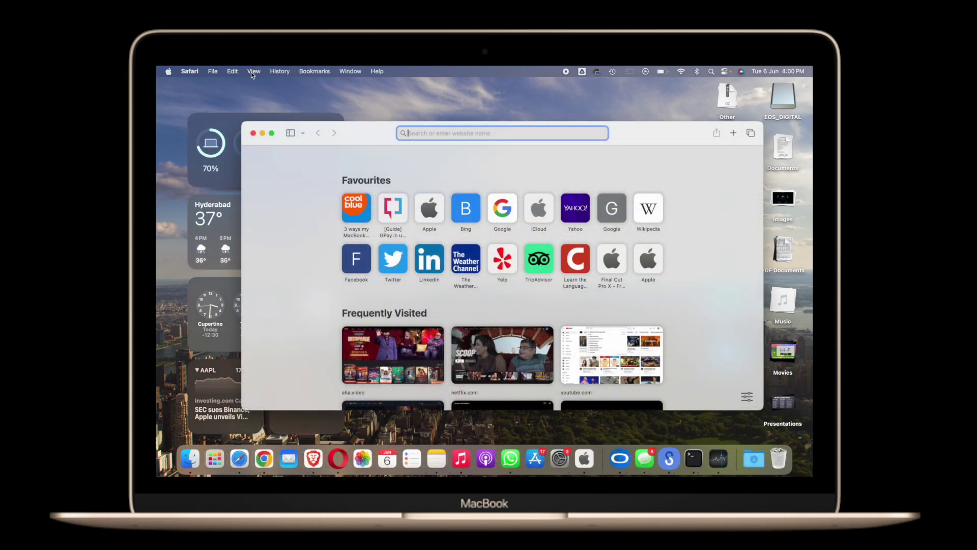
Create a Safari profile named home with a purple colour and a new bookmarks folder for its favourites
click(189, 71)
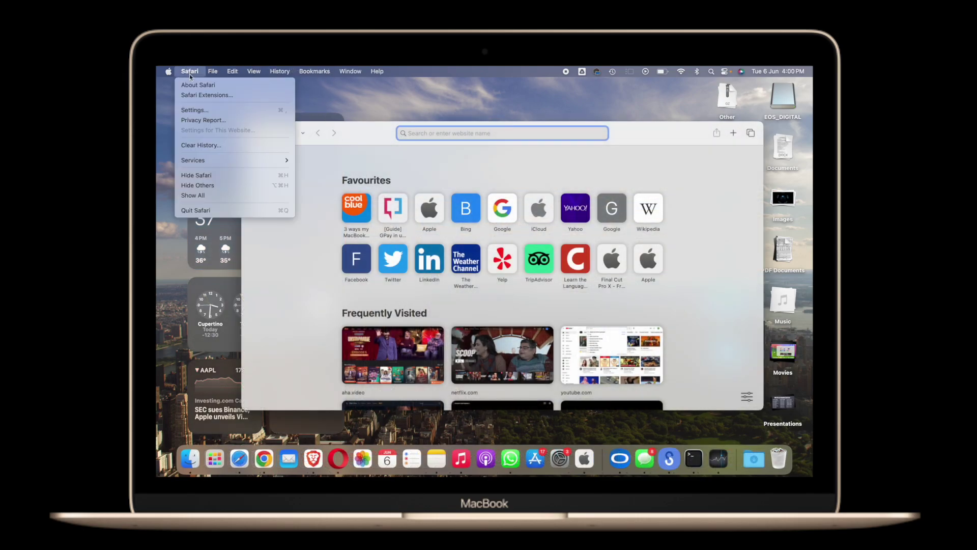
click(195, 111)
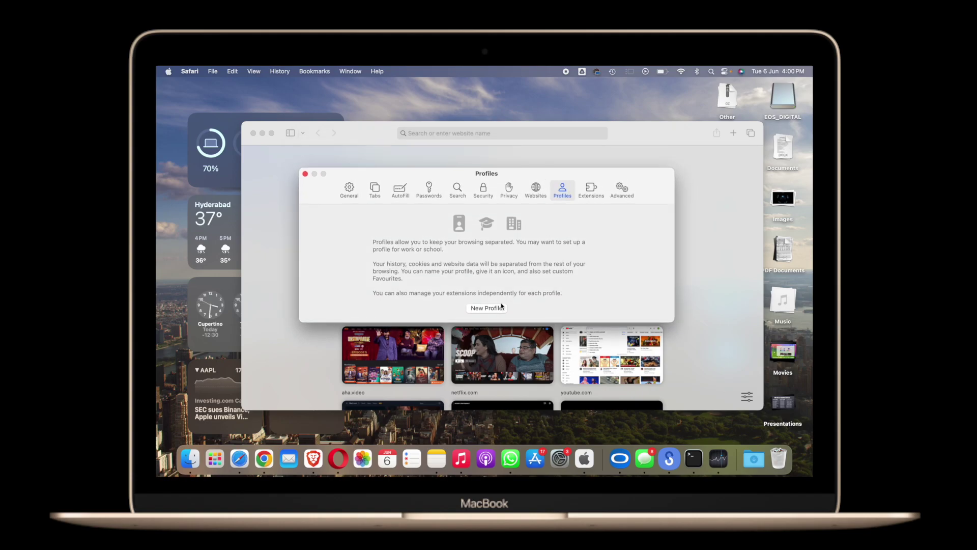
click(495, 309)
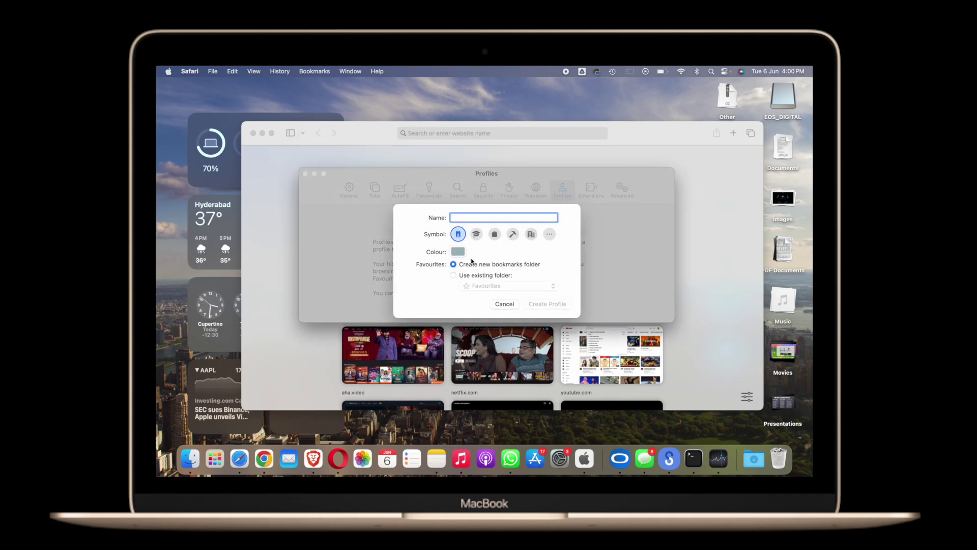
text(home)
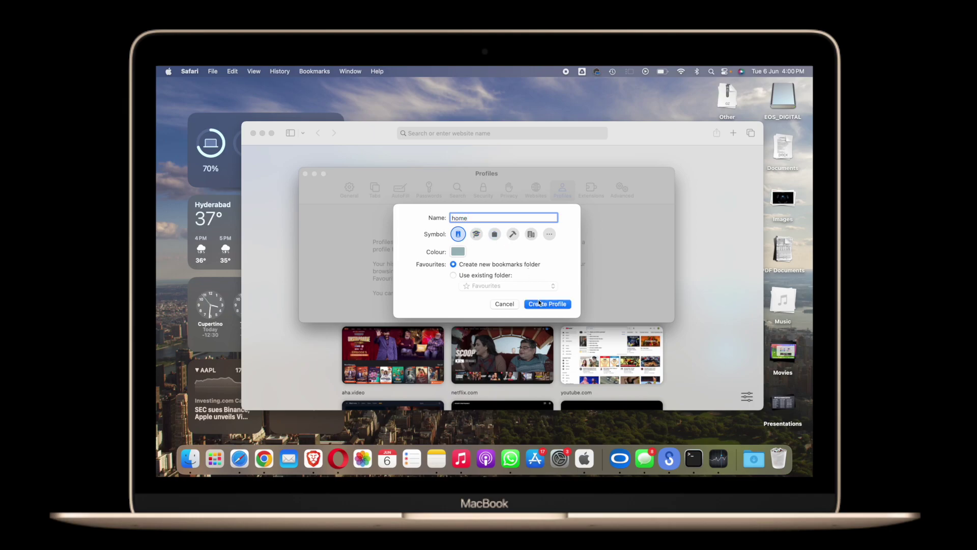
click(459, 252)
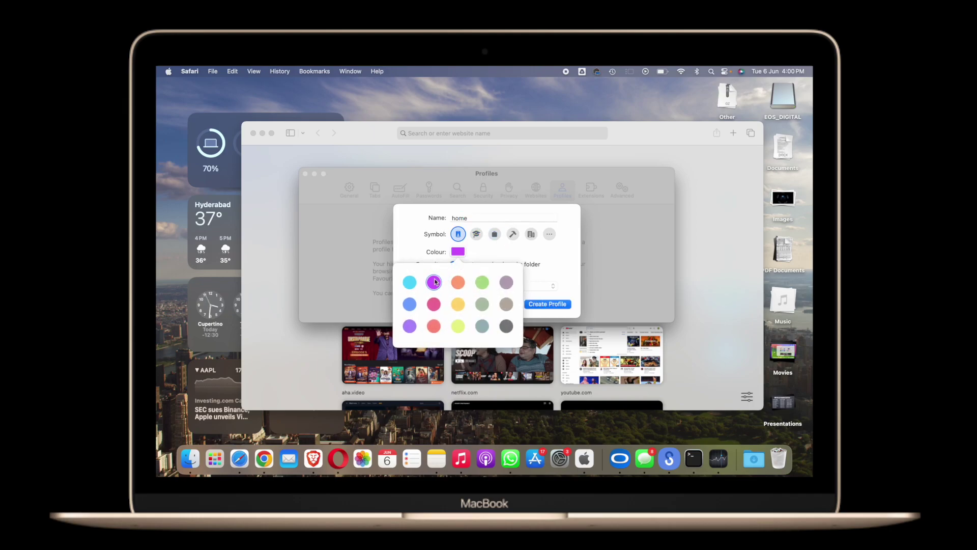
click(530, 305)
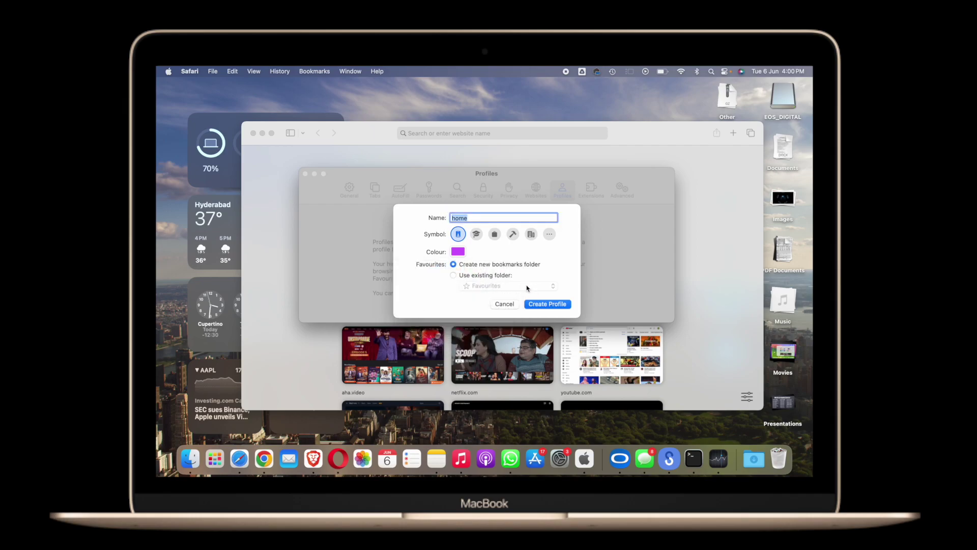
click(547, 304)
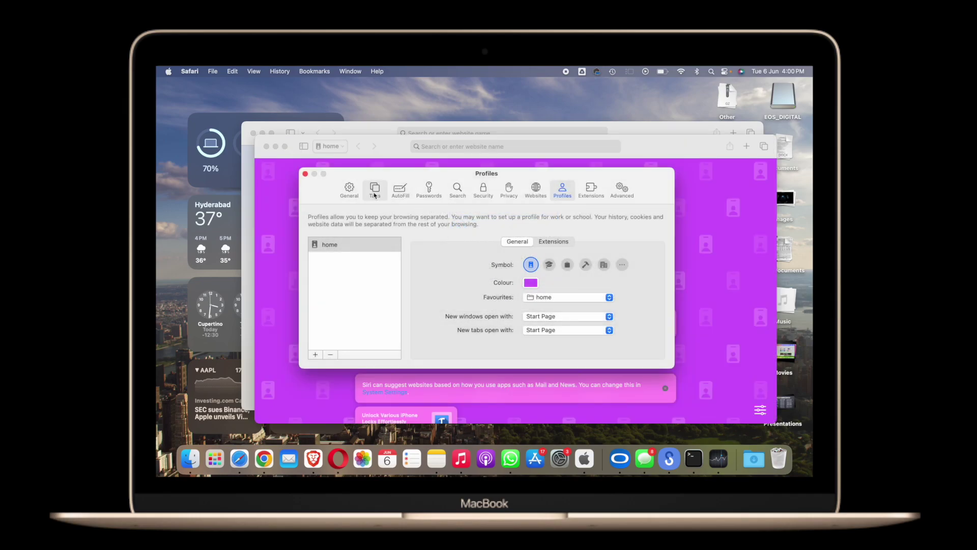
Create a second Safari profile named work with an orange colour, and close the browser settings
click(316, 354)
text(work)
click(463, 258)
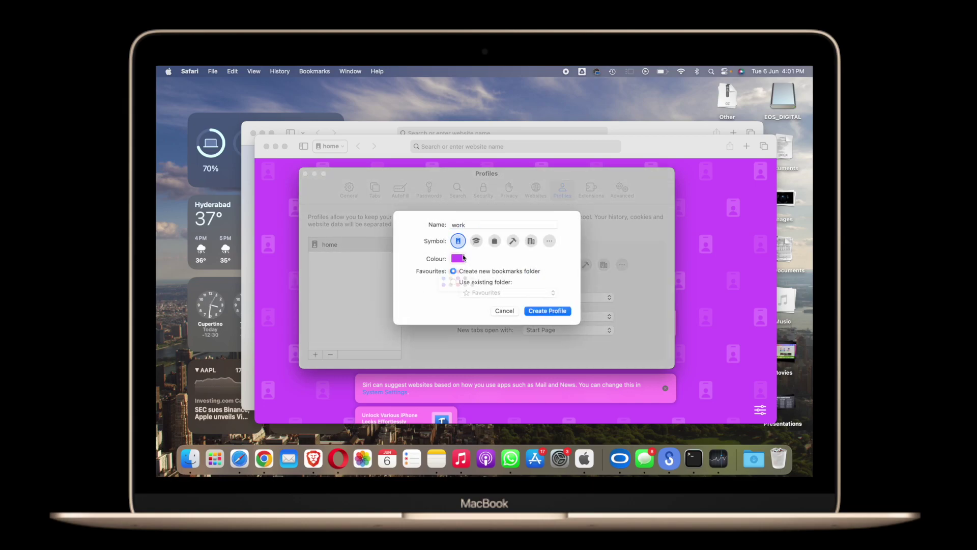
click(461, 285)
click(547, 311)
click(548, 312)
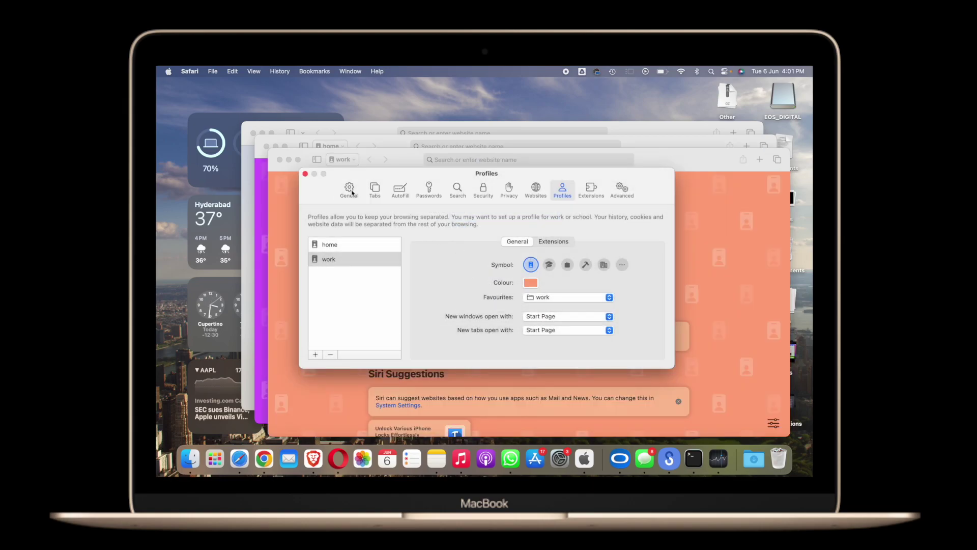
click(305, 175)
Add apple.com to the Dock as a web app named Apple and open it from there
click(348, 161)
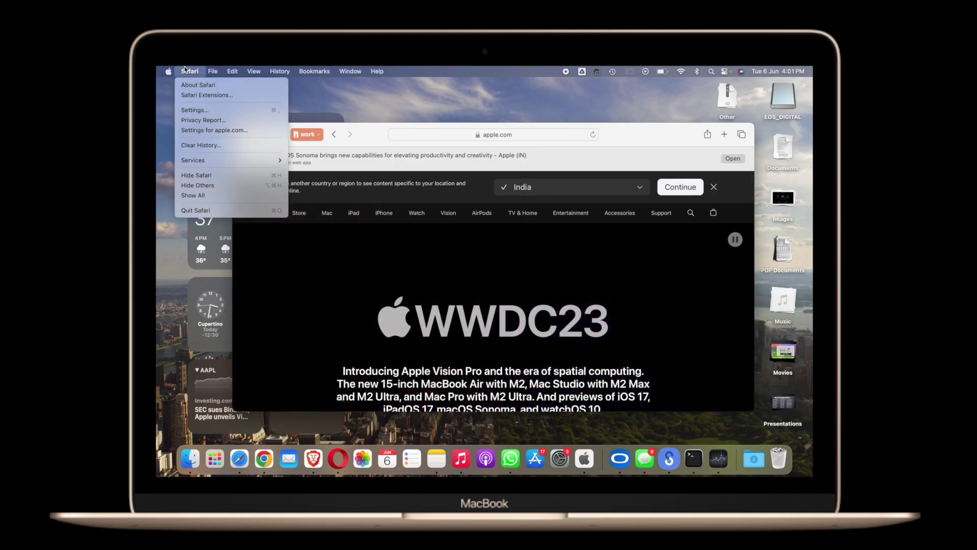
mouse_move(213, 72)
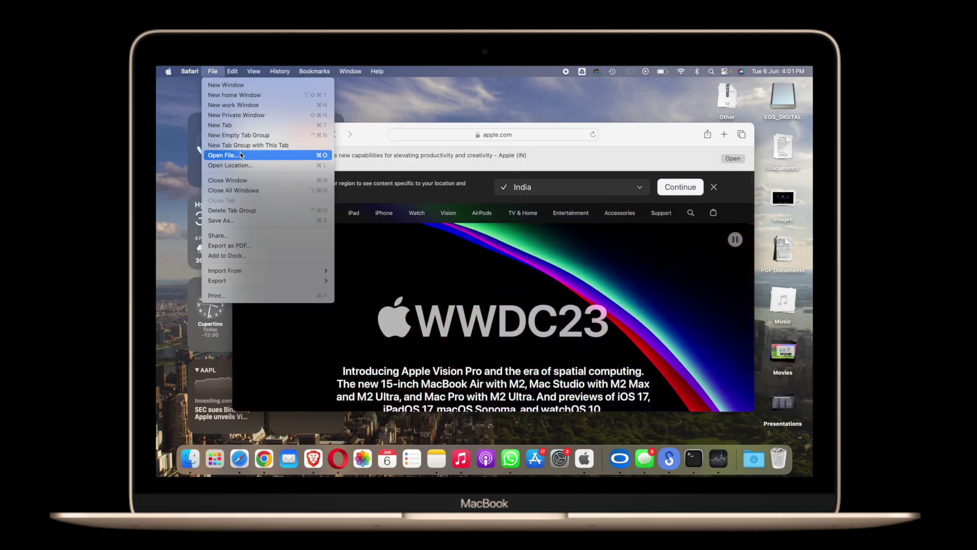
click(254, 254)
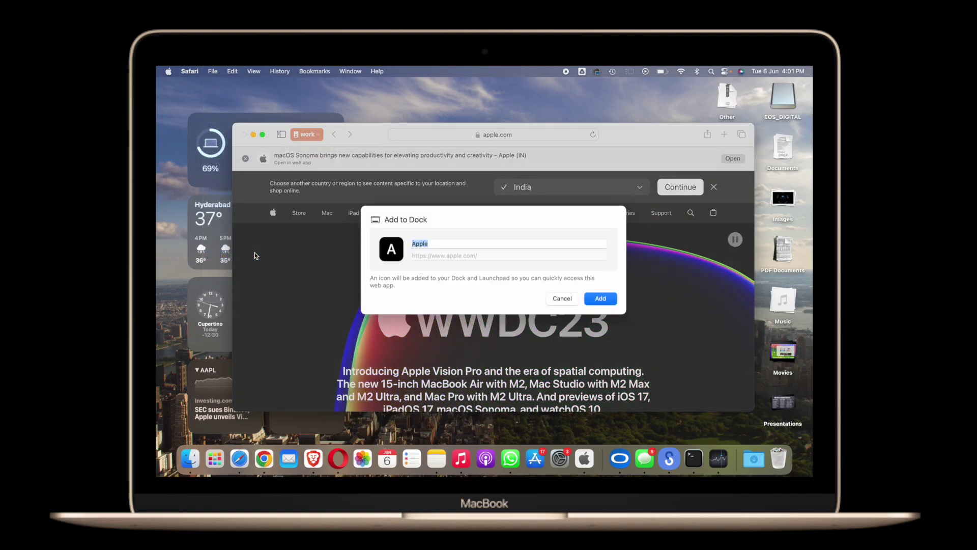
click(600, 305)
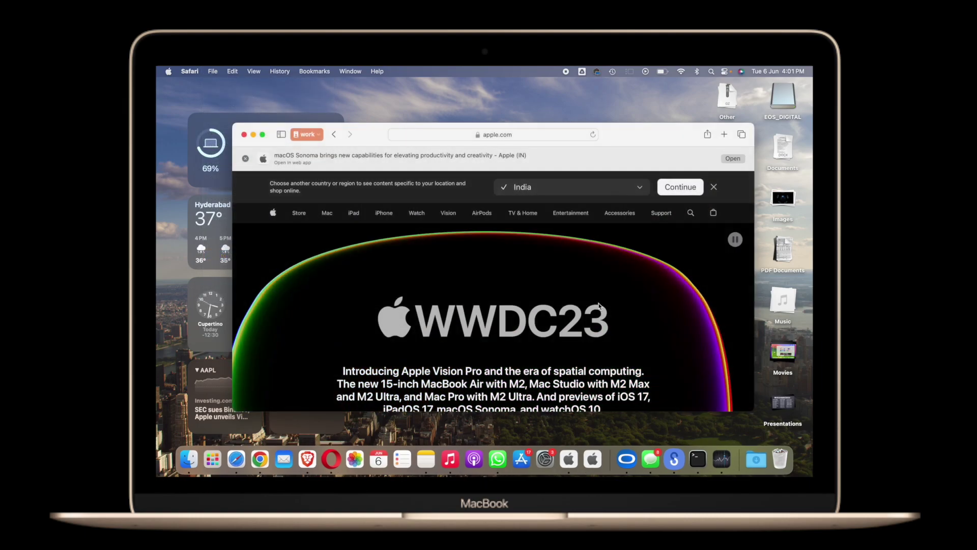
click(585, 461)
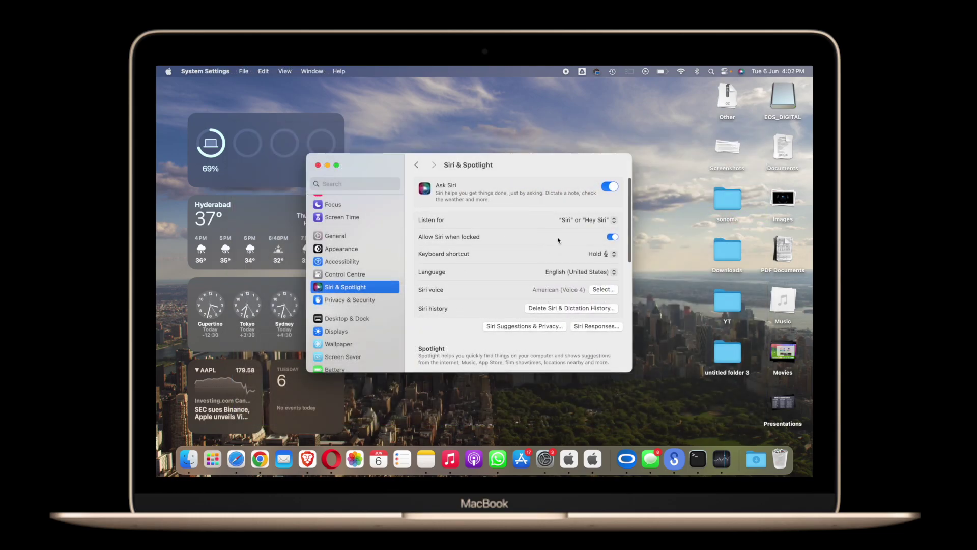
In the Siri & Spotlight settings, choose "Siri" or "Hey Siri" as the phrases Siri listens for
click(591, 221)
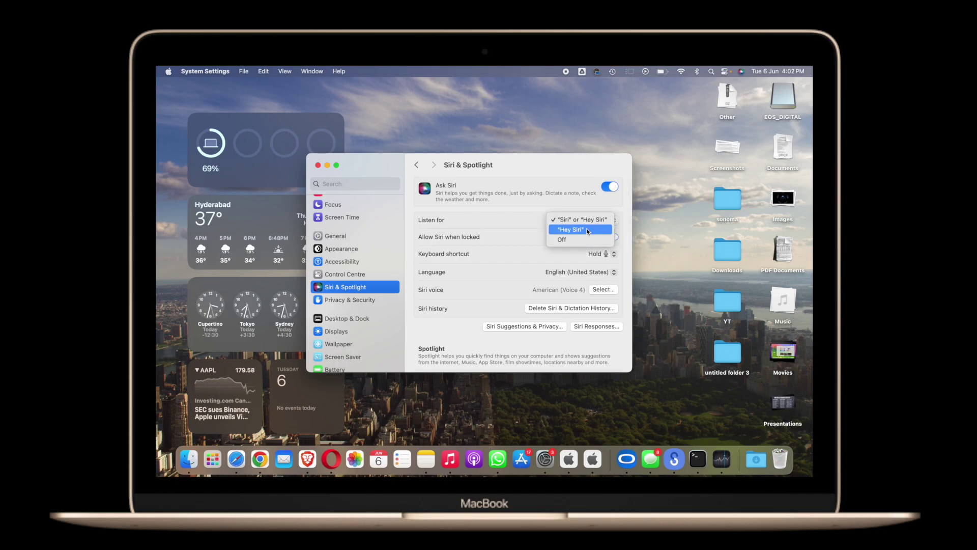
click(586, 219)
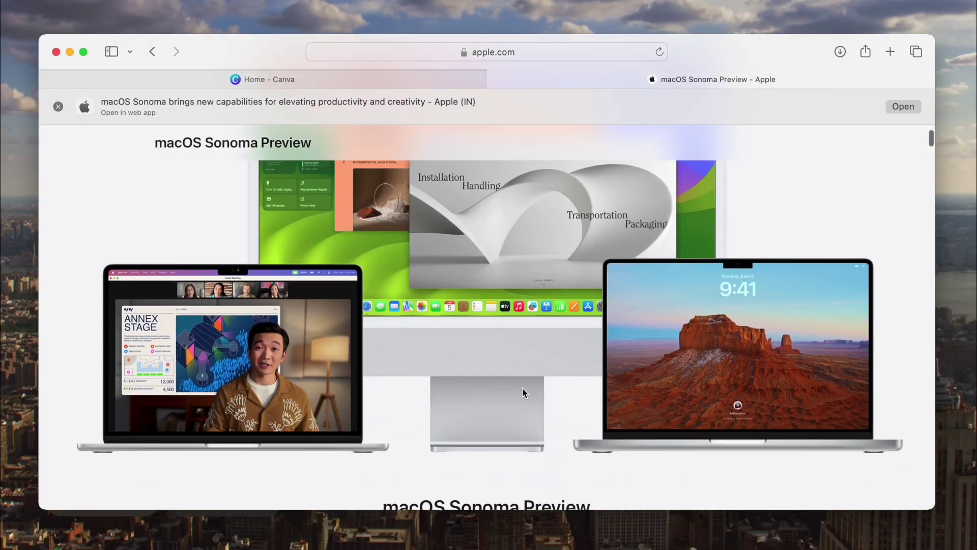
Look through Apple's macOS Sonoma Preview page in Safari, from the desktop widgets section to the gaming section
scroll(524, 393, down, 15)
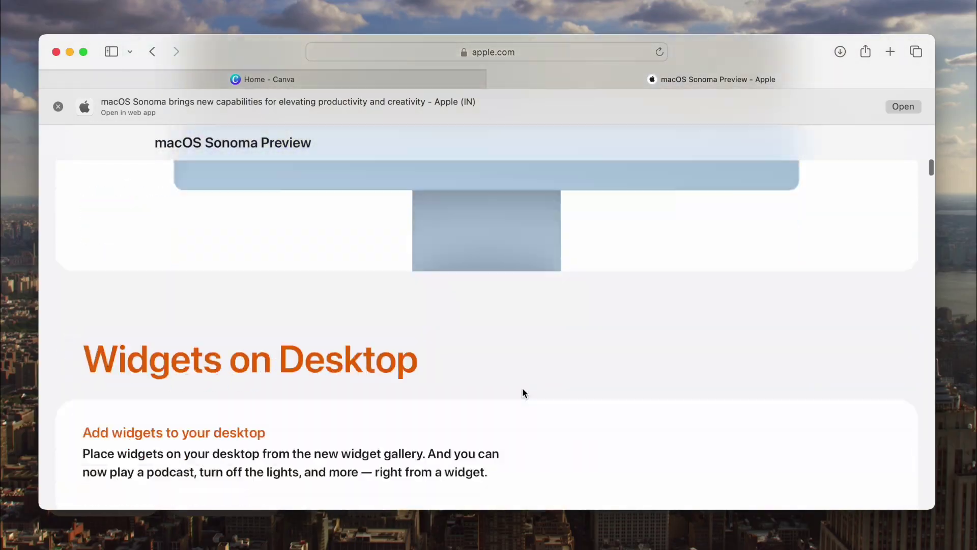
scroll(523, 388, down, 20)
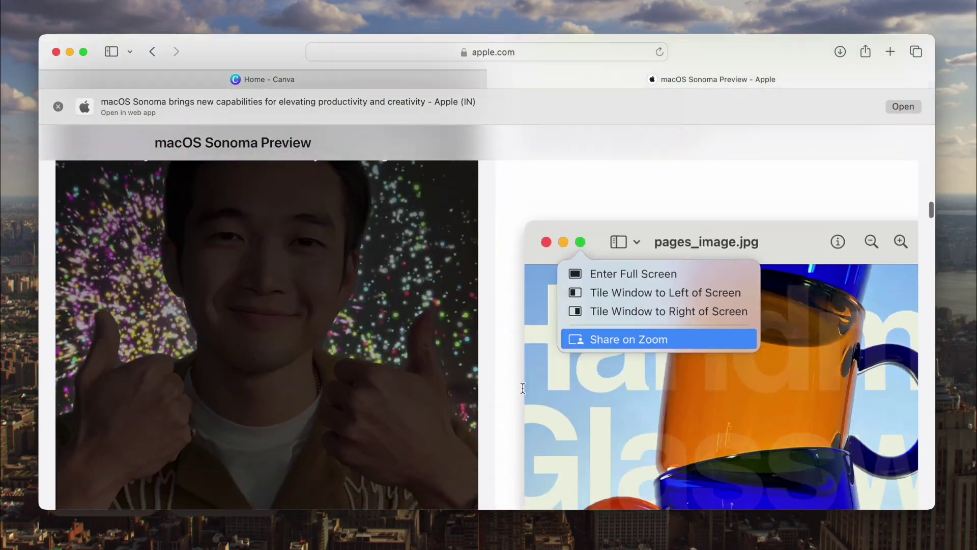
scroll(522, 388, down, 20)
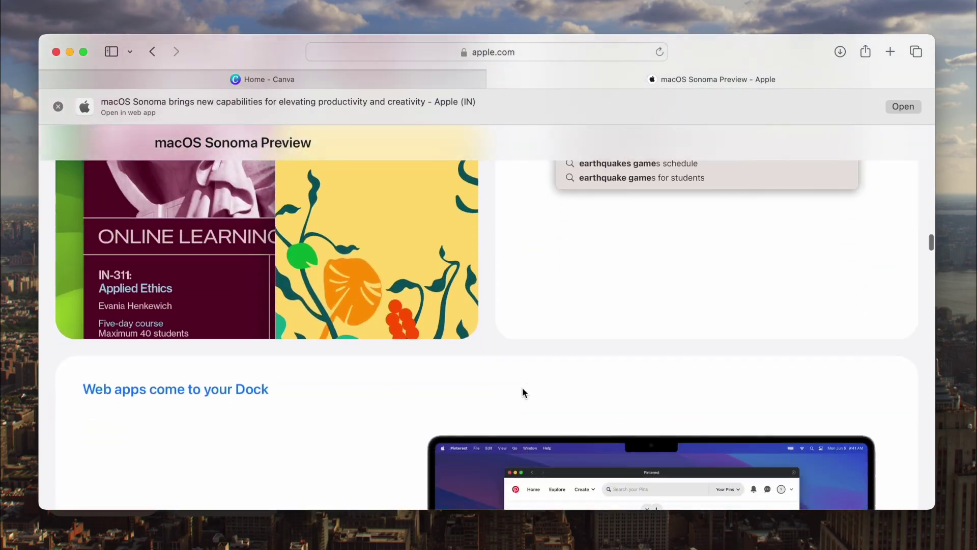
scroll(522, 392, down, 20)
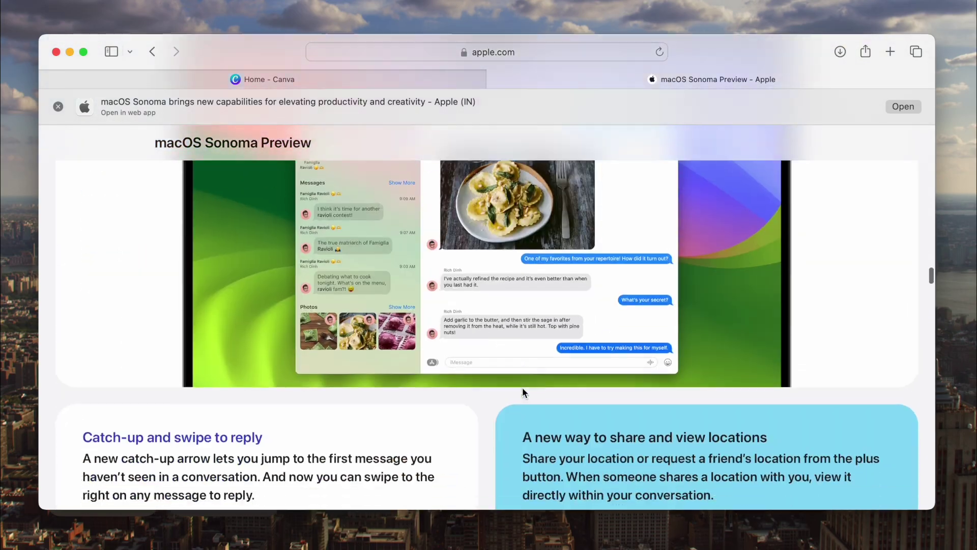
scroll(523, 393, down, 20)
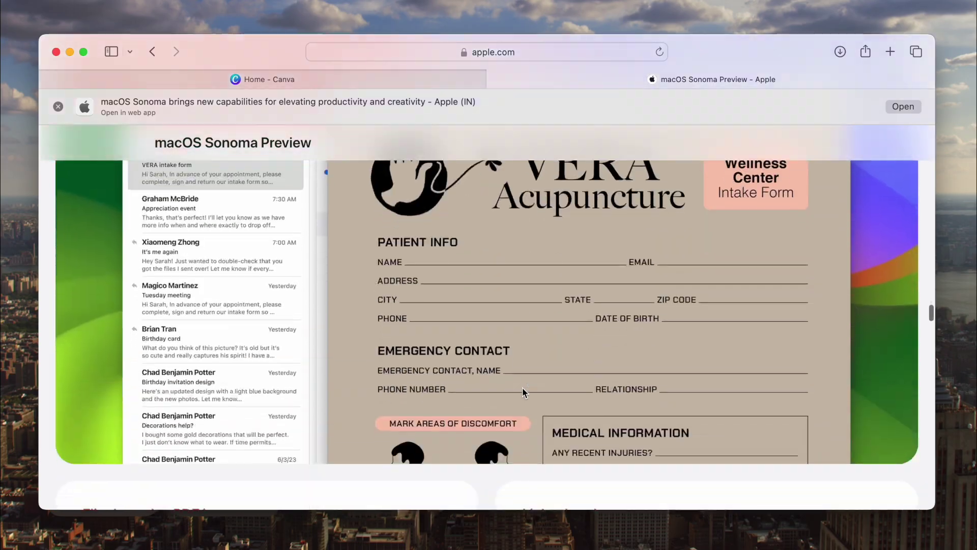
scroll(523, 392, down, 20)
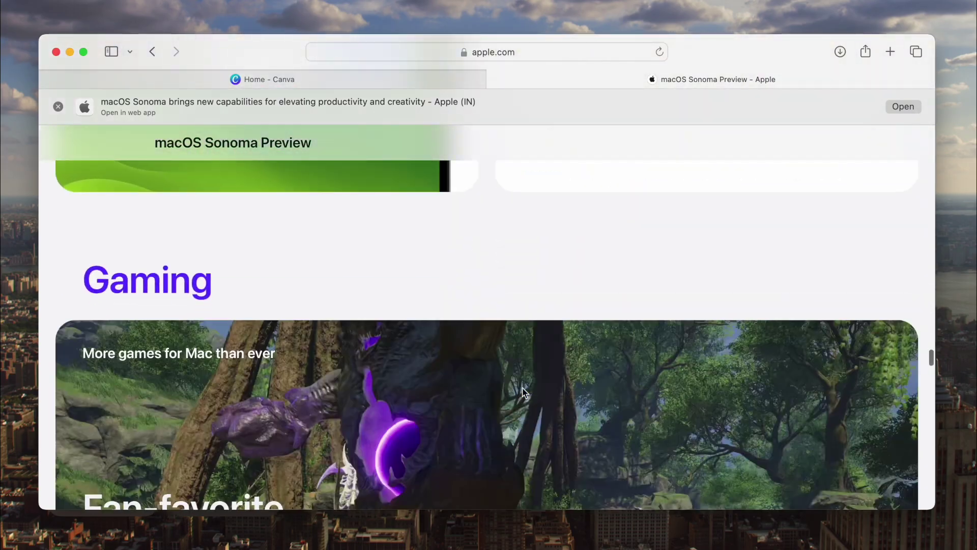
scroll(524, 392, down, 5)
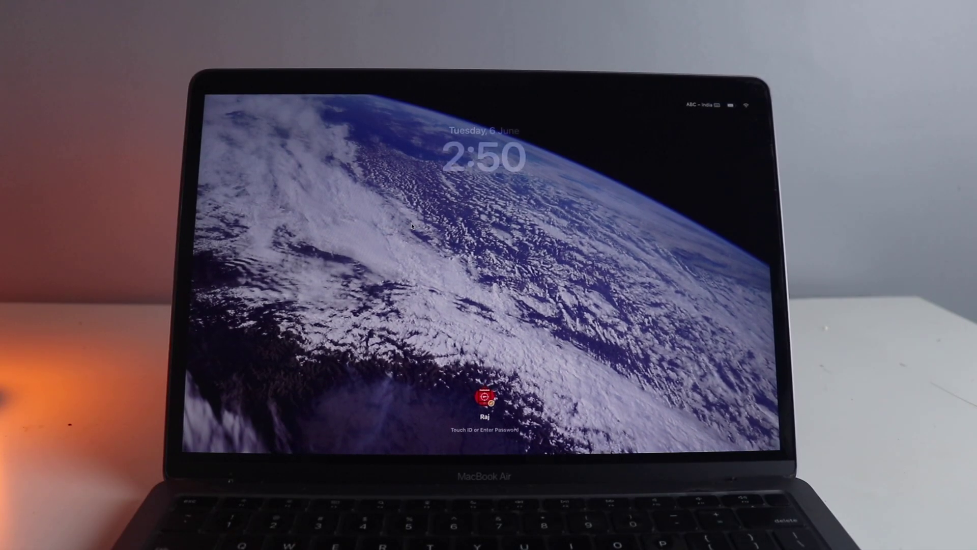